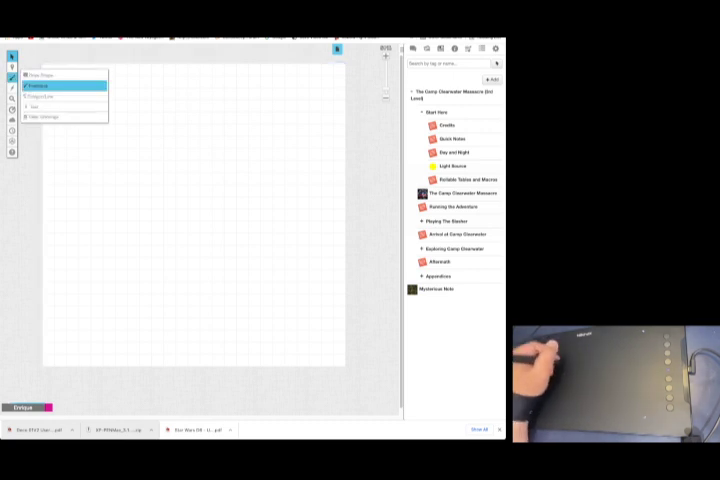
{"action": "left_click", "coordinate": [40, 85]}
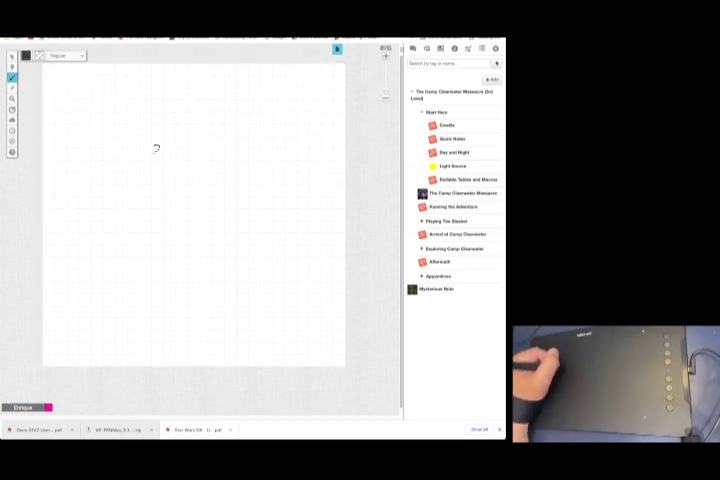
{"action": "mouse_move", "coordinate": [193, 155]}
{"action": "left_mouse_down"}
{"action": "mouse_move", "coordinate": [122, 137]}
{"action": "mouse_move", "coordinate": [153, 162]}
{"action": "left_mouse_up"}
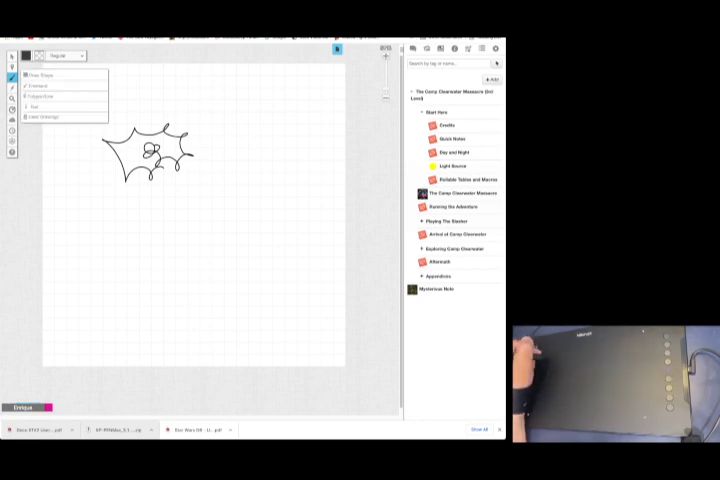
{"action": "left_click", "coordinate": [56, 95]}
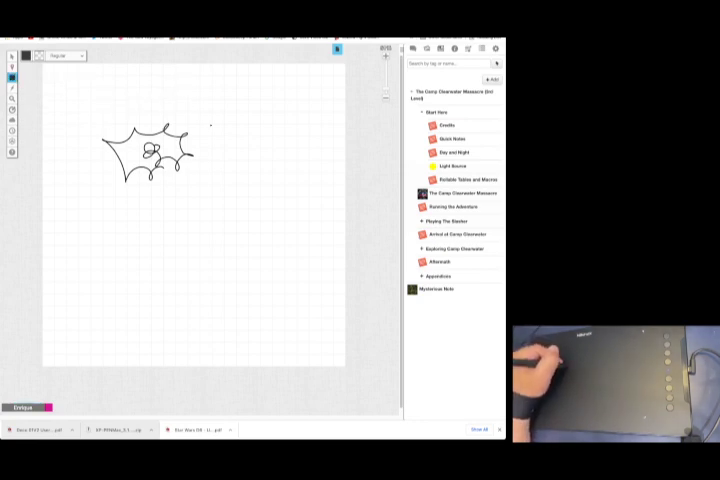
{"action": "left_click_drag", "start_coordinate": [210, 157], "coordinate": [250, 171]}
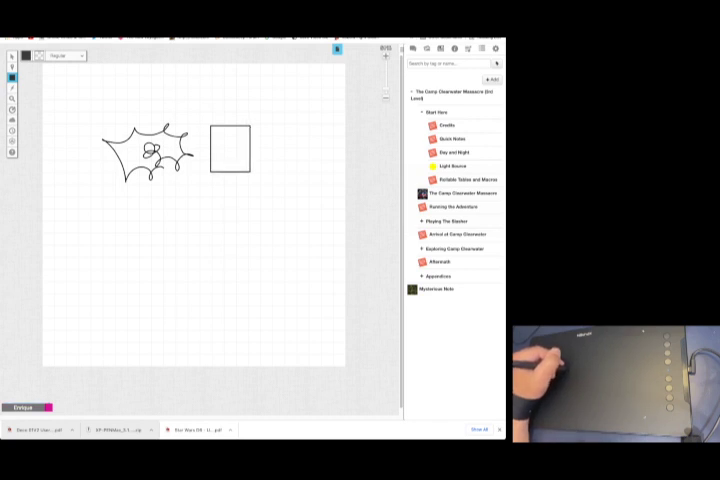
{"action": "left_click_drag", "start_coordinate": [235, 171], "coordinate": [273, 208]}
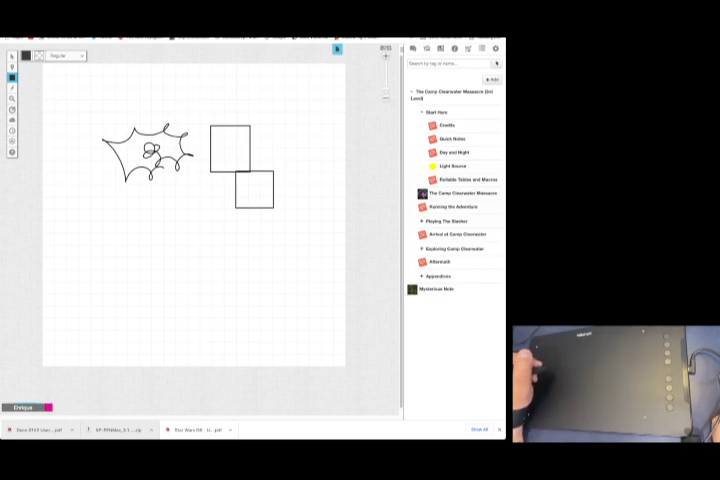
{"action": "left_click", "coordinate": [40, 51]}
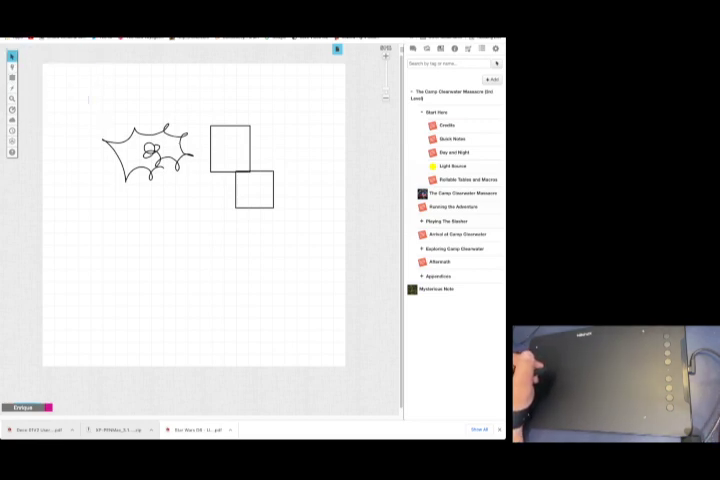
{"action": "left_click_drag", "start_coordinate": [88, 96], "coordinate": [302, 233]}
{"action": "key", "text": "Delete"}
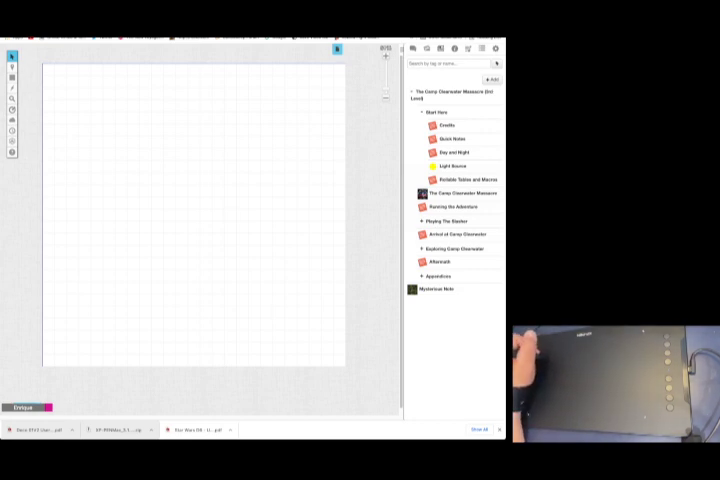
Step: Sketch a black tree outline, then four green tree canopies around the clearing with the Freehand tool
{"action": "left_click", "coordinate": [45, 85]}
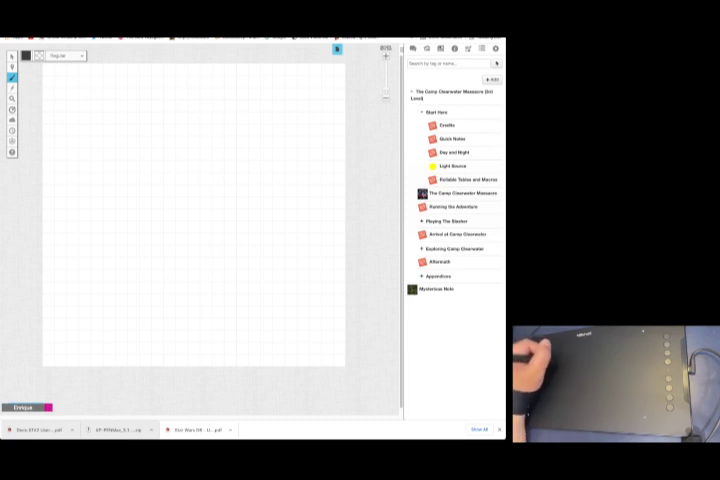
{"action": "left_click_drag", "start_coordinate": [101, 114], "coordinate": [100, 112]}
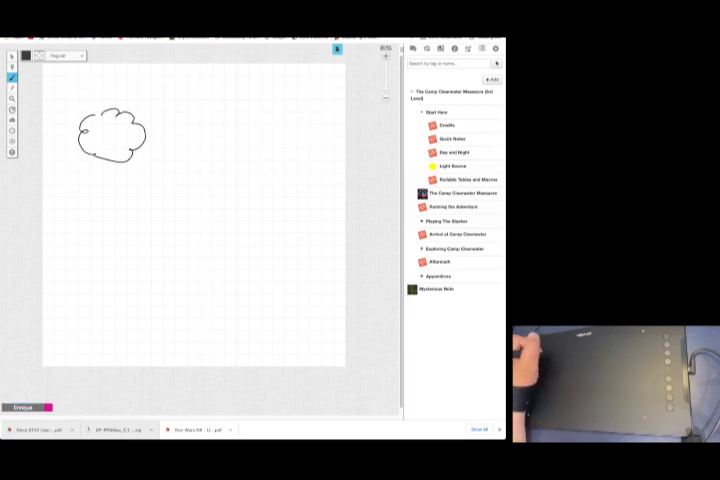
{"action": "left_click", "coordinate": [25, 55]}
{"action": "left_click", "coordinate": [38, 70]}
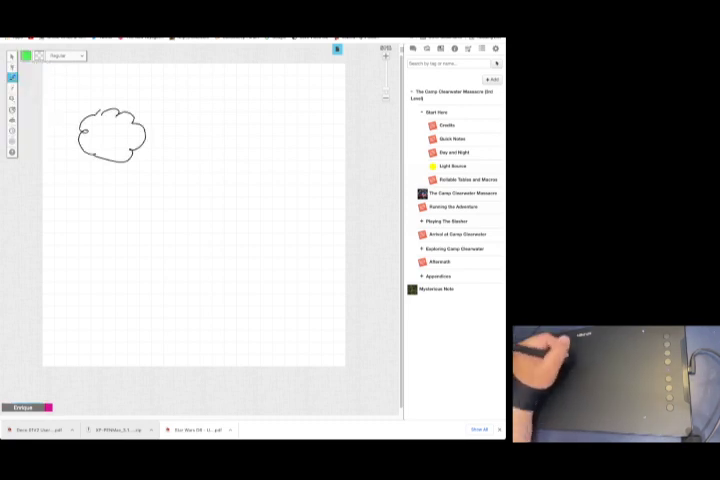
{"action": "mouse_move", "coordinate": [256, 112]}
{"action": "left_mouse_down"}
{"action": "mouse_move", "coordinate": [276, 158]}
{"action": "mouse_move", "coordinate": [256, 112]}
{"action": "mouse_move", "coordinate": [254, 134]}
{"action": "mouse_move", "coordinate": [266, 128]}
{"action": "left_mouse_up"}
{"action": "mouse_move", "coordinate": [125, 238]}
{"action": "left_mouse_down"}
{"action": "mouse_move", "coordinate": [140, 240]}
{"action": "mouse_move", "coordinate": [104, 292]}
{"action": "mouse_move", "coordinate": [85, 250]}
{"action": "mouse_move", "coordinate": [102, 242]}
{"action": "left_mouse_up"}
{"action": "mouse_move", "coordinate": [282, 206]}
{"action": "left_mouse_down"}
{"action": "mouse_move", "coordinate": [298, 212]}
{"action": "mouse_move", "coordinate": [276, 262]}
{"action": "mouse_move", "coordinate": [258, 205]}
{"action": "mouse_move", "coordinate": [282, 204]}
{"action": "left_mouse_up"}
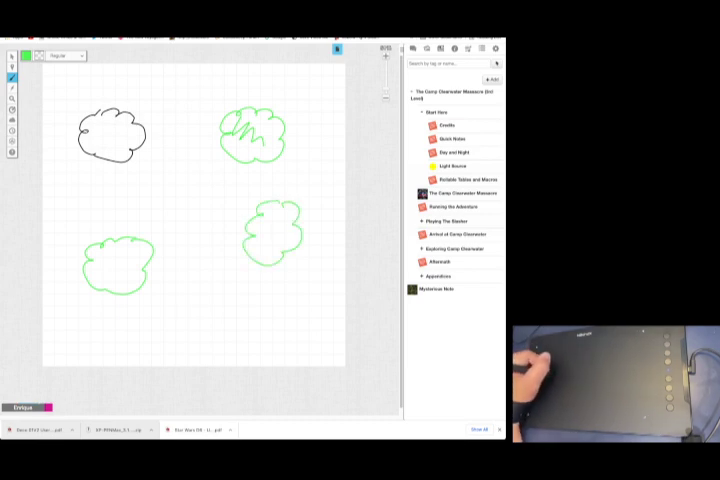
{"action": "mouse_move", "coordinate": [93, 213]}
{"action": "left_mouse_down"}
{"action": "mouse_move", "coordinate": [62, 196]}
{"action": "mouse_move", "coordinate": [86, 184]}
{"action": "left_mouse_up"}
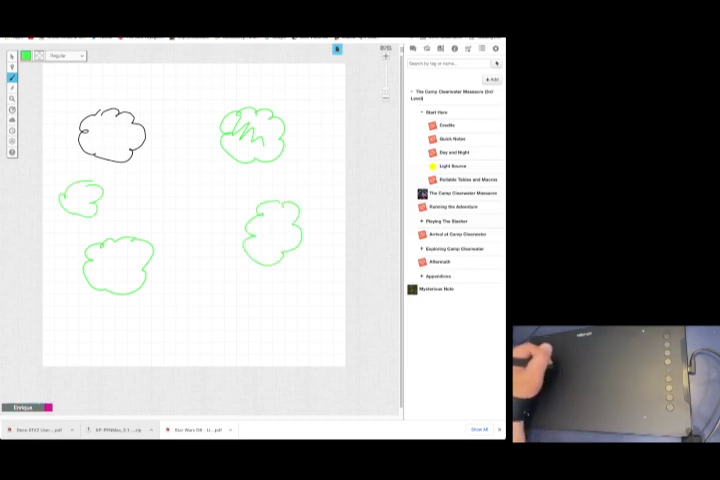
Step: Draw four small light-grey rocks scattered across the clearing
{"action": "left_click", "coordinate": [25, 55]}
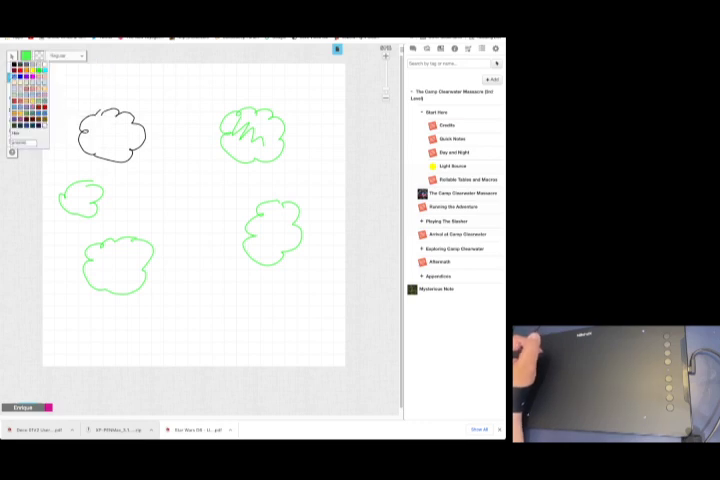
{"action": "left_click", "coordinate": [30, 64]}
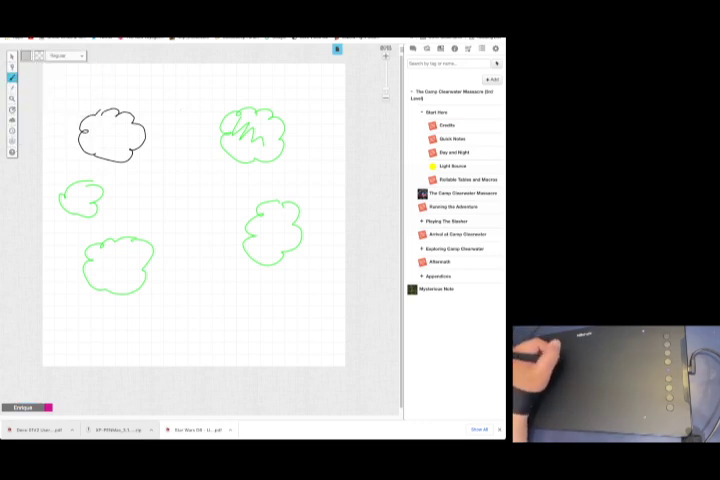
{"action": "mouse_move", "coordinate": [178, 110]}
{"action": "left_mouse_down"}
{"action": "mouse_move", "coordinate": [170, 124]}
{"action": "mouse_move", "coordinate": [180, 110]}
{"action": "left_mouse_up"}
{"action": "left_click_drag", "start_coordinate": [188, 270], "coordinate": [190, 271]}
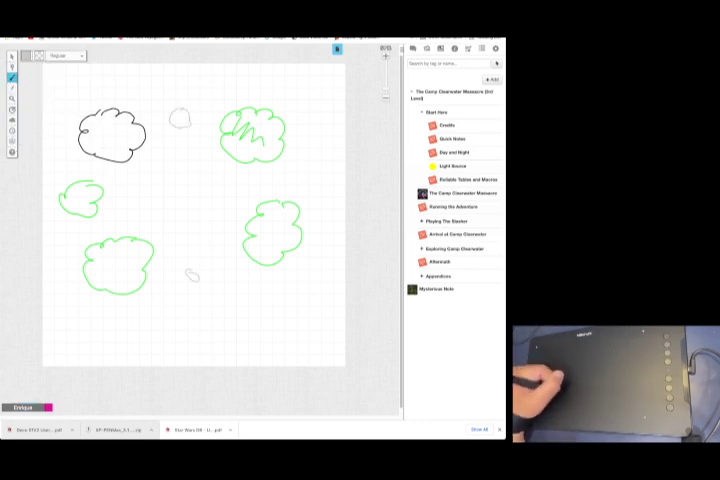
{"action": "mouse_move", "coordinate": [122, 318]}
{"action": "left_mouse_down"}
{"action": "mouse_move", "coordinate": [134, 326]}
{"action": "mouse_move", "coordinate": [124, 318]}
{"action": "left_mouse_up"}
{"action": "left_click_drag", "start_coordinate": [254, 328], "coordinate": [258, 336]}
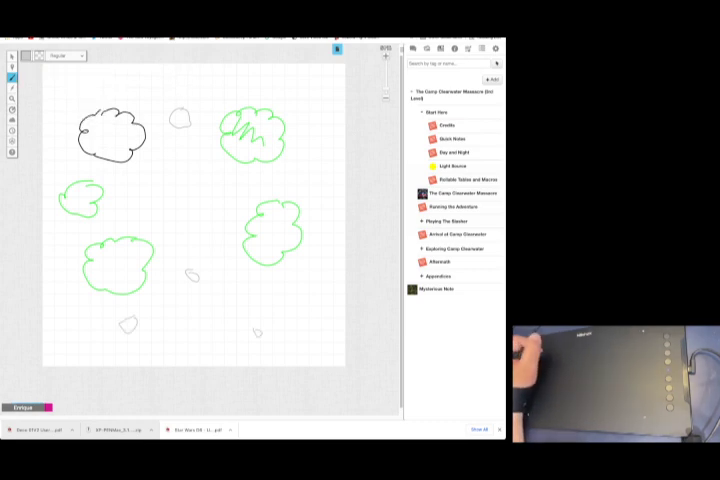
Step: Draw a campfire of crossed brown logs topped with red flames in the centre
{"action": "left_click", "coordinate": [26, 55]}
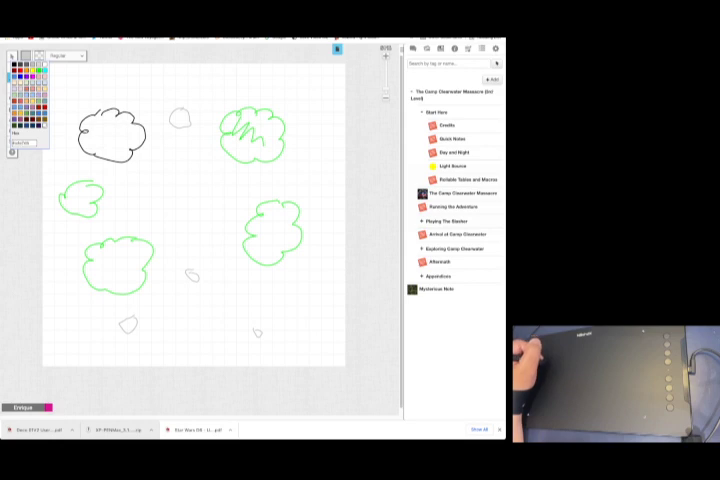
{"action": "left_click", "coordinate": [22, 100]}
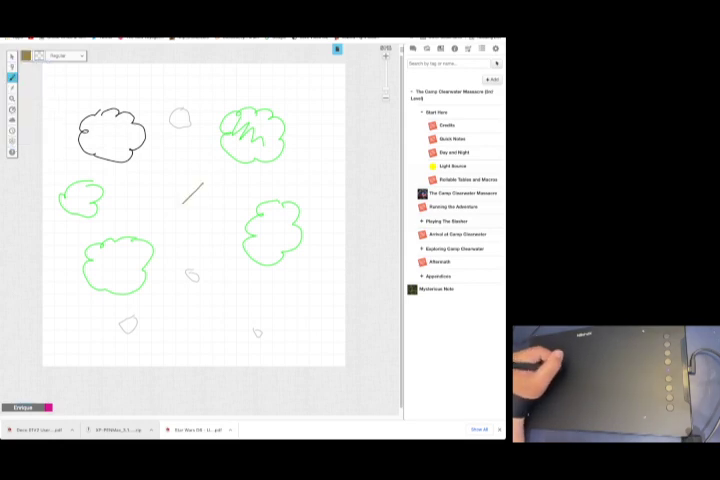
{"action": "mouse_move", "coordinate": [186, 176]}
{"action": "left_mouse_down"}
{"action": "mouse_move", "coordinate": [201, 192]}
{"action": "mouse_move", "coordinate": [184, 210]}
{"action": "left_mouse_up"}
{"action": "mouse_move", "coordinate": [165, 180]}
{"action": "left_mouse_down"}
{"action": "mouse_move", "coordinate": [200, 205]}
{"action": "mouse_move", "coordinate": [196, 200]}
{"action": "left_mouse_up"}
{"action": "left_click", "coordinate": [26, 55]}
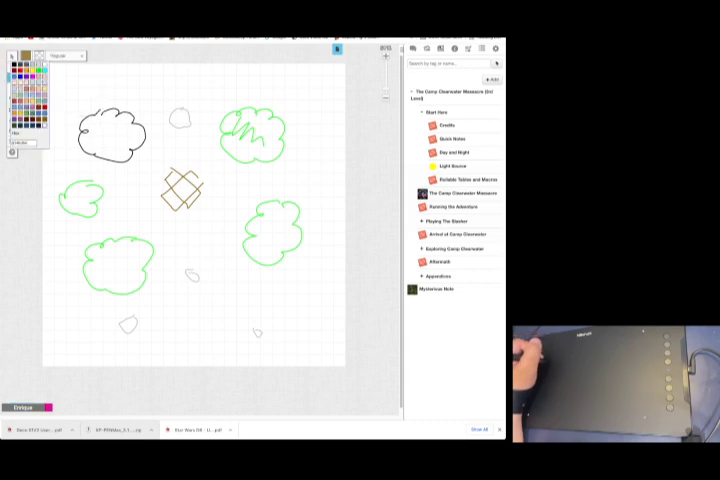
{"action": "left_click", "coordinate": [14, 70]}
{"action": "mouse_move", "coordinate": [170, 178]}
{"action": "left_mouse_down"}
{"action": "mouse_move", "coordinate": [195, 172]}
{"action": "mouse_move", "coordinate": [190, 160]}
{"action": "left_mouse_up"}
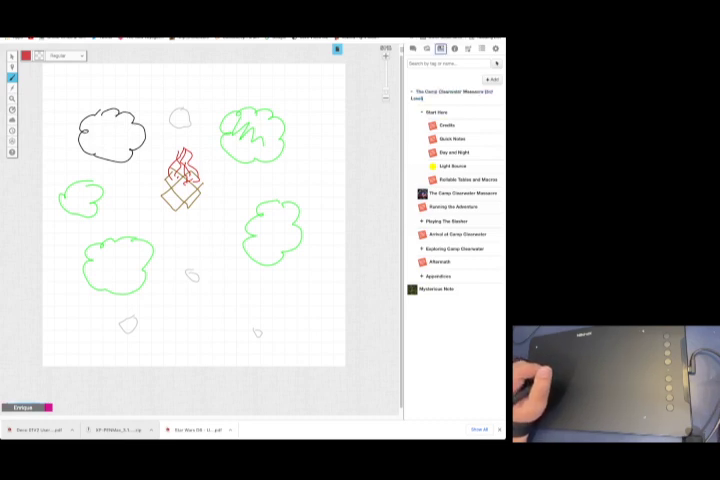
Step: Place the dragon token from My Library beside the campfire and shrink it to a small size
{"action": "left_click", "coordinate": [427, 48]}
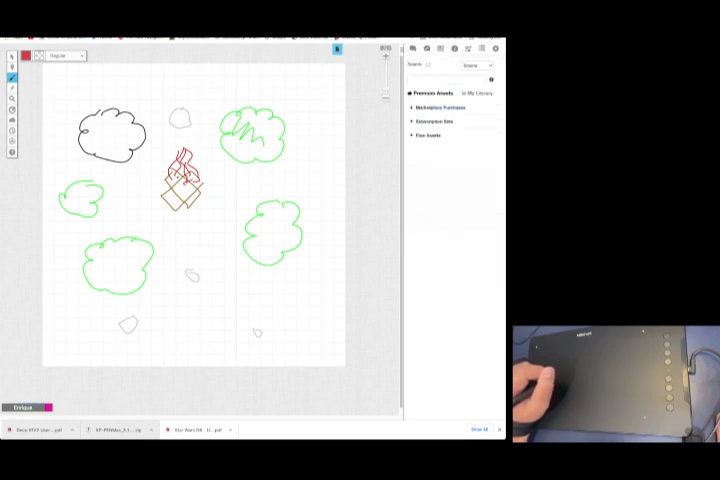
{"action": "left_click", "coordinate": [477, 93]}
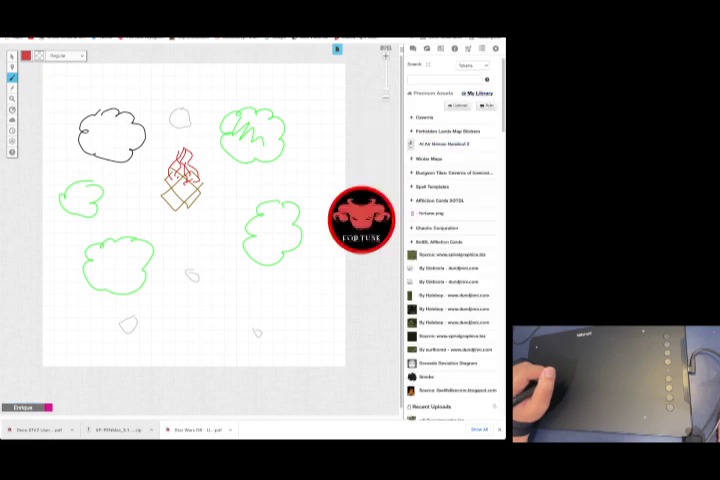
{"action": "scroll", "coordinate": [445, 255], "scroll_direction": "down", "scroll_amount": 1}
{"action": "scroll", "coordinate": [430, 256], "scroll_direction": "down", "scroll_amount": 3}
{"action": "mouse_move", "coordinate": [440, 211]}
{"action": "left_mouse_down"}
{"action": "mouse_move", "coordinate": [245, 222]}
{"action": "mouse_move", "coordinate": [217, 190]}
{"action": "left_mouse_up"}
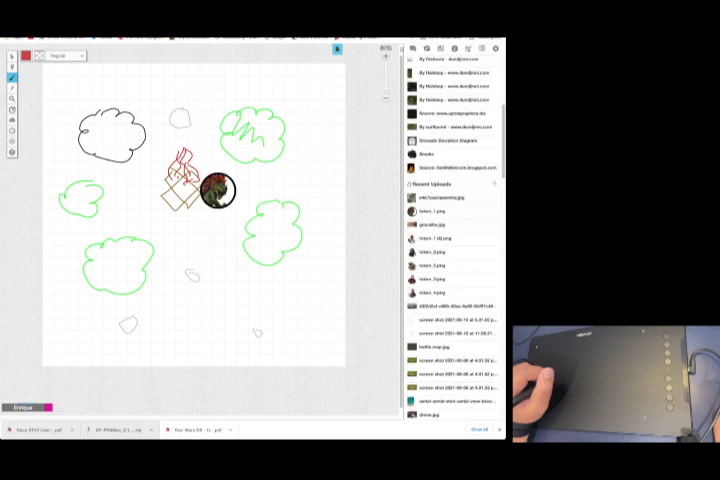
{"action": "mouse_move", "coordinate": [12, 77]}
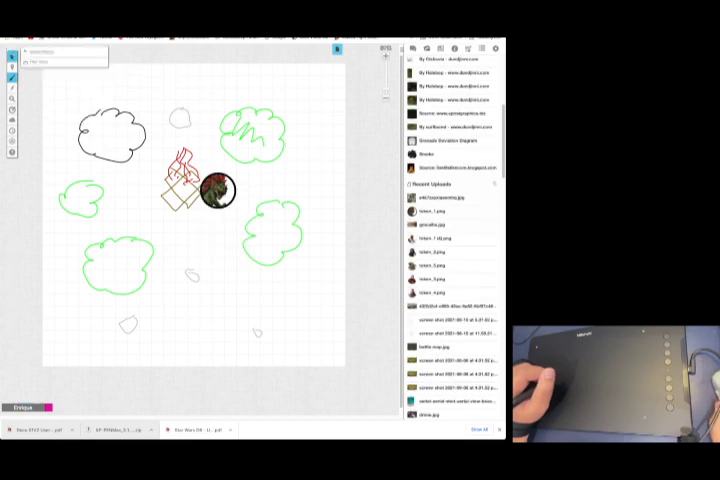
{"action": "left_click", "coordinate": [12, 56]}
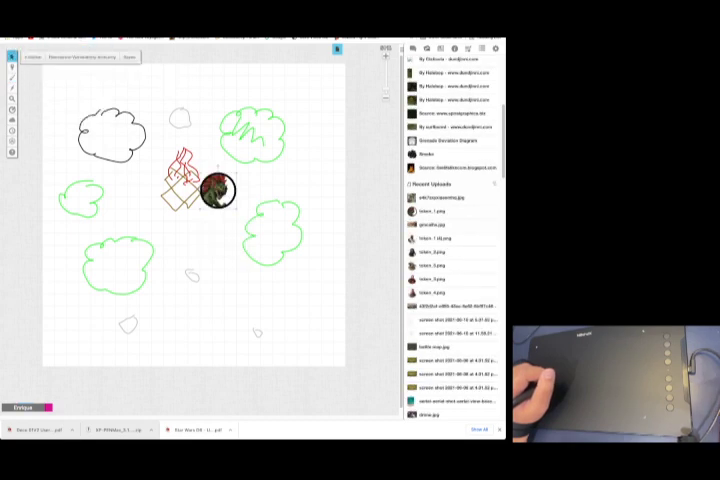
{"action": "mouse_move", "coordinate": [236, 172]}
{"action": "left_mouse_down"}
{"action": "mouse_move", "coordinate": [211, 197]}
{"action": "mouse_move", "coordinate": [217, 178]}
{"action": "left_mouse_up"}
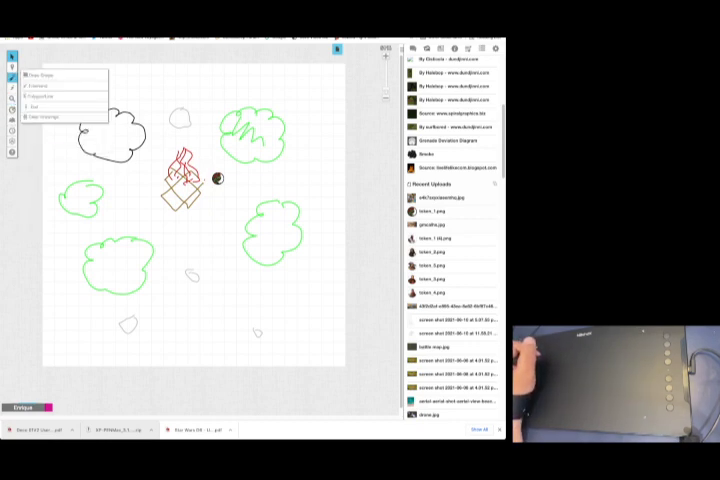
Step: Try the Text tool and scribble red freehand marks below the campfire and over a tree
{"action": "left_click", "coordinate": [35, 106]}
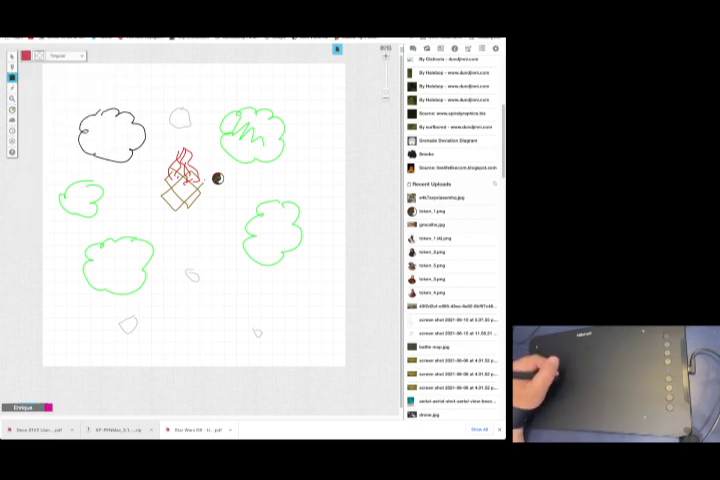
{"action": "left_click", "coordinate": [170, 227]}
{"action": "left_click", "coordinate": [62, 55]}
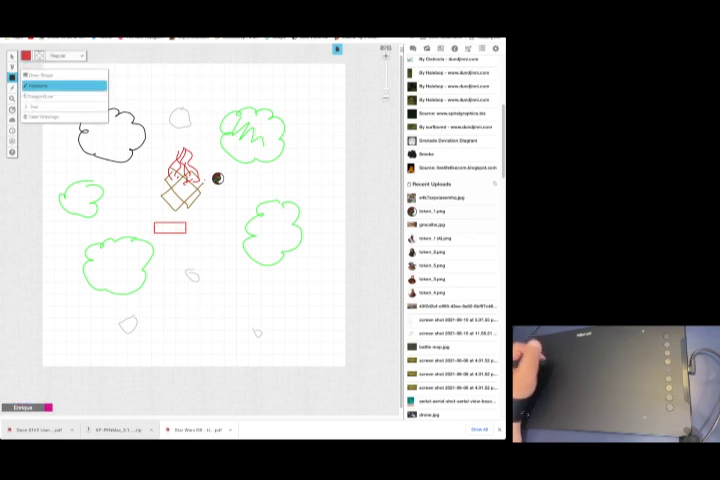
{"action": "left_click", "coordinate": [40, 85]}
{"action": "left_click_drag", "start_coordinate": [210, 256], "coordinate": [206, 262]}
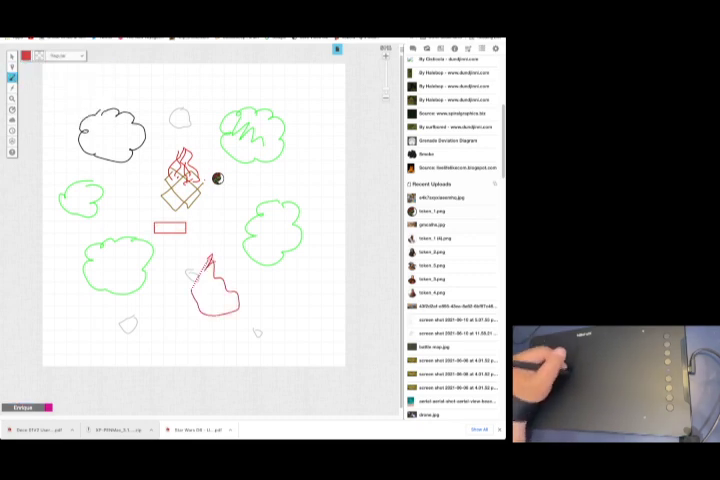
{"action": "left_click_drag", "start_coordinate": [262, 180], "coordinate": [258, 150]}
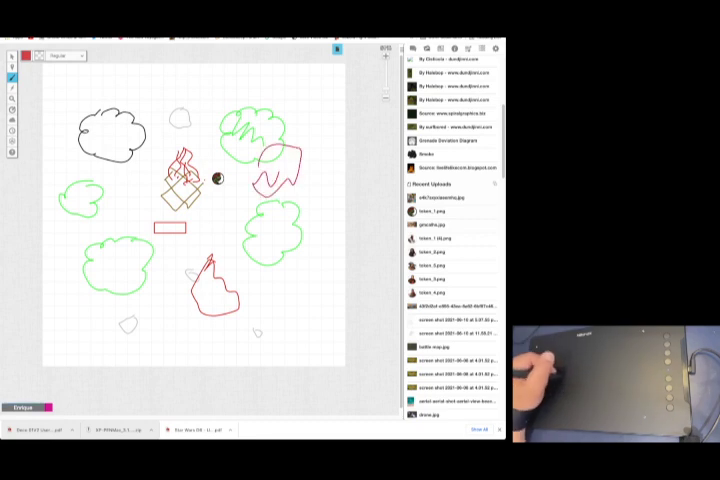
Step: Box-select every sketch and the token on the map and delete them
{"action": "mouse_move", "coordinate": [12, 56]}
{"action": "left_click", "coordinate": [40, 51]}
{"action": "mouse_move", "coordinate": [45, 75]}
{"action": "left_mouse_down"}
{"action": "mouse_move", "coordinate": [345, 330]}
{"action": "mouse_move", "coordinate": [321, 347]}
{"action": "left_mouse_up"}
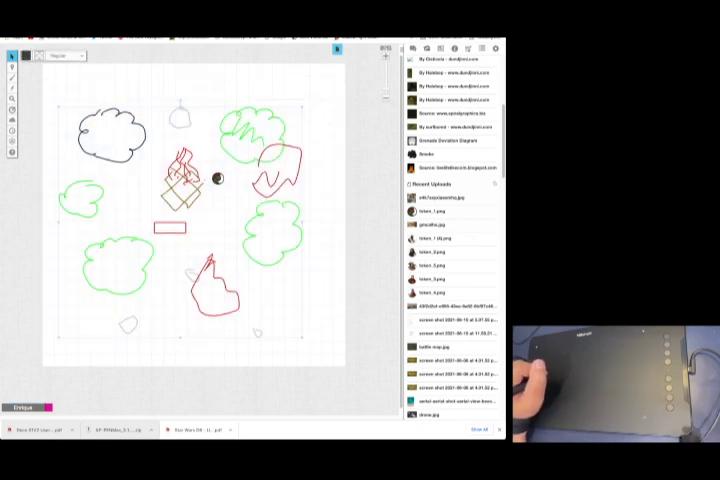
{"action": "key", "text": "Delete"}
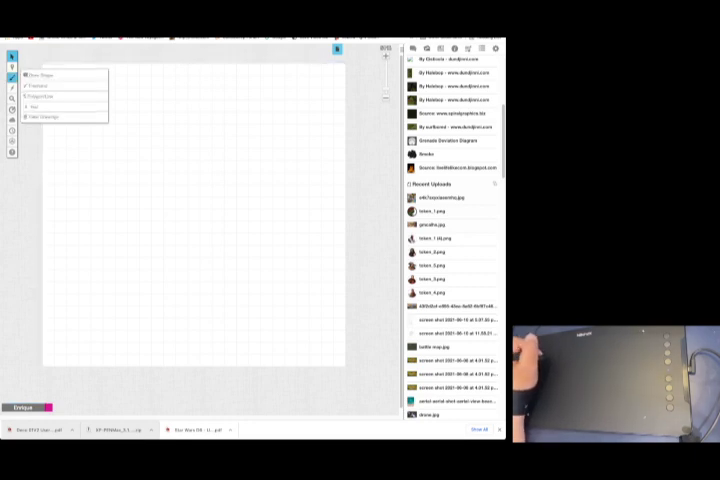
Step: Choose the Freehand drawing tool in black on the empty grid
{"action": "left_click", "coordinate": [45, 85]}
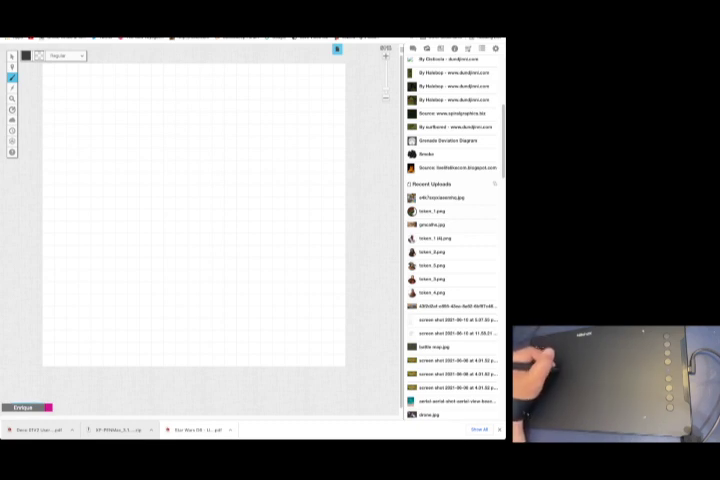
Step: Draw the corridor walls and the upper-left and upper-right room outlines in black
{"action": "mouse_move", "coordinate": [151, 172]}
{"action": "left_mouse_down"}
{"action": "mouse_move", "coordinate": [152, 222]}
{"action": "mouse_move", "coordinate": [91, 220]}
{"action": "left_mouse_up"}
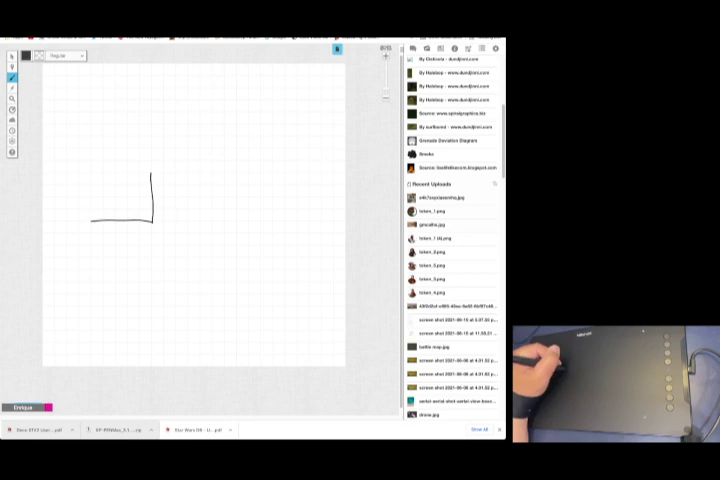
{"action": "mouse_move", "coordinate": [211, 170]}
{"action": "left_mouse_down"}
{"action": "mouse_move", "coordinate": [211, 211]}
{"action": "mouse_move", "coordinate": [259, 216]}
{"action": "mouse_move", "coordinate": [257, 318]}
{"action": "left_mouse_up"}
{"action": "left_click_drag", "start_coordinate": [92, 221], "coordinate": [104, 296]}
{"action": "mouse_move", "coordinate": [151, 170]}
{"action": "left_mouse_down"}
{"action": "mouse_move", "coordinate": [95, 169]}
{"action": "mouse_move", "coordinate": [96, 108]}
{"action": "left_mouse_up"}
{"action": "mouse_move", "coordinate": [211, 170]}
{"action": "left_mouse_down"}
{"action": "mouse_move", "coordinate": [260, 165]}
{"action": "mouse_move", "coordinate": [260, 104]}
{"action": "mouse_move", "coordinate": [208, 92]}
{"action": "mouse_move", "coordinate": [196, 71]}
{"action": "left_mouse_up"}
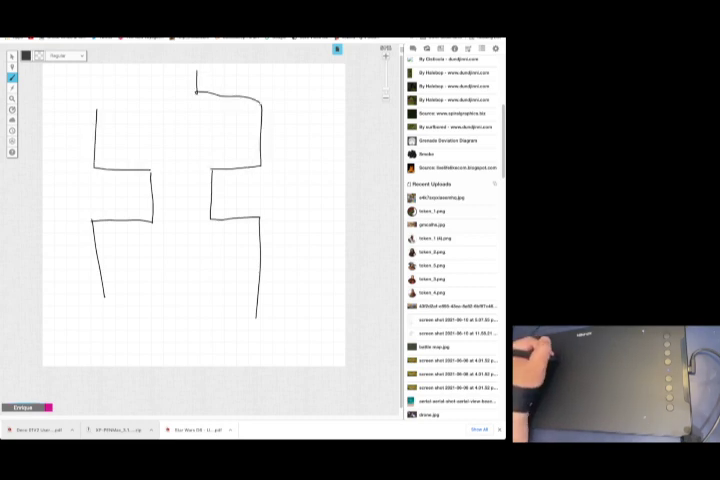
{"action": "mouse_move", "coordinate": [97, 98]}
{"action": "left_mouse_down"}
{"action": "mouse_move", "coordinate": [150, 97]}
{"action": "mouse_move", "coordinate": [148, 72]}
{"action": "left_mouse_up"}
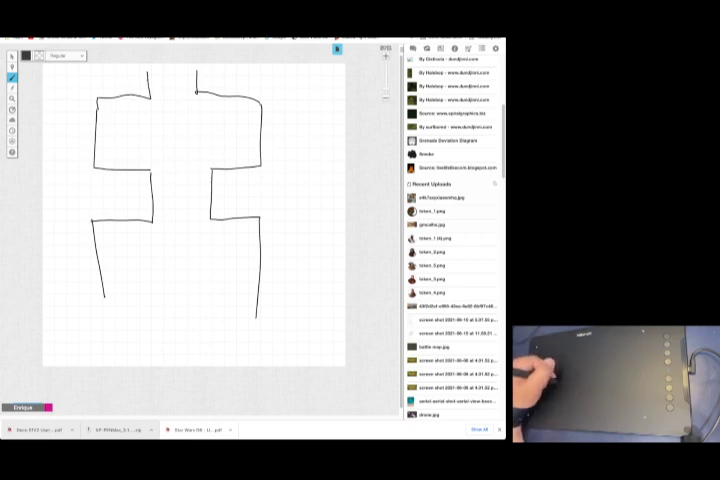
Step: Draw six small round pillars, one in each upper room and two in each lower room
{"action": "mouse_move", "coordinate": [114, 238]}
{"action": "left_mouse_down"}
{"action": "mouse_move", "coordinate": [136, 246]}
{"action": "mouse_move", "coordinate": [116, 236]}
{"action": "left_mouse_up"}
{"action": "mouse_move", "coordinate": [230, 235]}
{"action": "left_mouse_down"}
{"action": "mouse_move", "coordinate": [246, 253]}
{"action": "mouse_move", "coordinate": [230, 235]}
{"action": "left_mouse_up"}
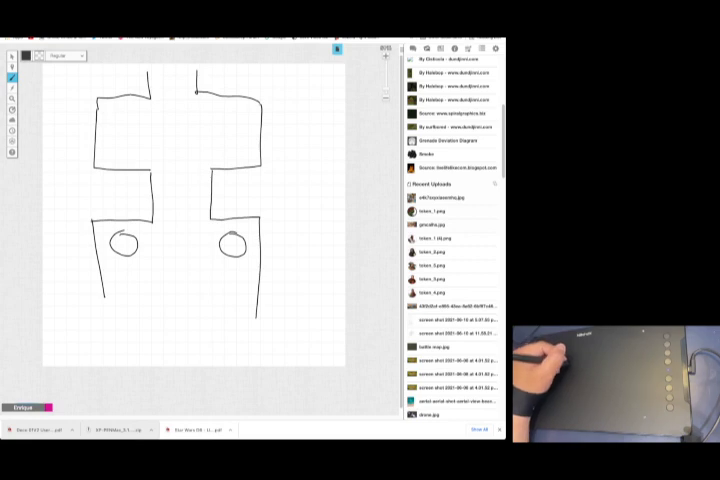
{"action": "mouse_move", "coordinate": [225, 122]}
{"action": "left_mouse_down"}
{"action": "mouse_move", "coordinate": [236, 137]}
{"action": "mouse_move", "coordinate": [224, 122]}
{"action": "left_mouse_up"}
{"action": "mouse_move", "coordinate": [113, 128]}
{"action": "left_mouse_down"}
{"action": "mouse_move", "coordinate": [139, 130]}
{"action": "mouse_move", "coordinate": [114, 127]}
{"action": "left_mouse_up"}
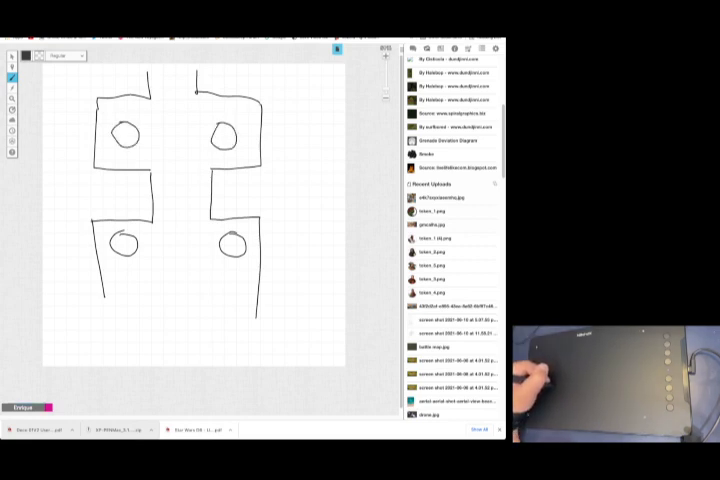
{"action": "mouse_move", "coordinate": [125, 280]}
{"action": "left_mouse_down"}
{"action": "mouse_move", "coordinate": [130, 299]}
{"action": "mouse_move", "coordinate": [124, 280]}
{"action": "left_mouse_up"}
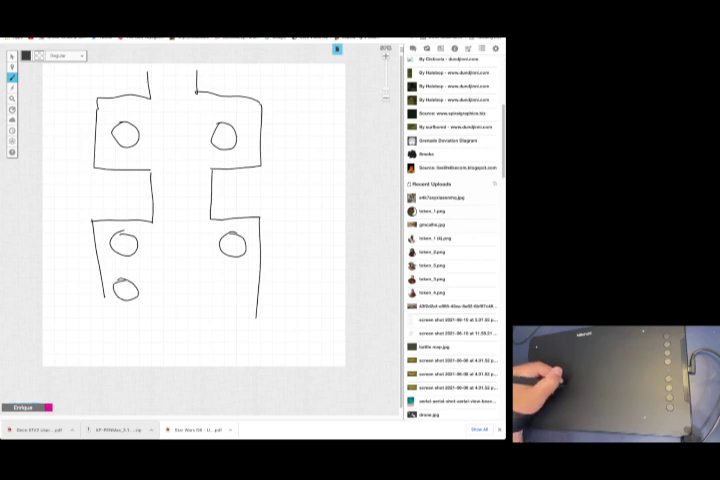
{"action": "mouse_move", "coordinate": [229, 281]}
{"action": "left_mouse_down"}
{"action": "mouse_move", "coordinate": [240, 296]}
{"action": "mouse_move", "coordinate": [229, 281]}
{"action": "left_mouse_up"}
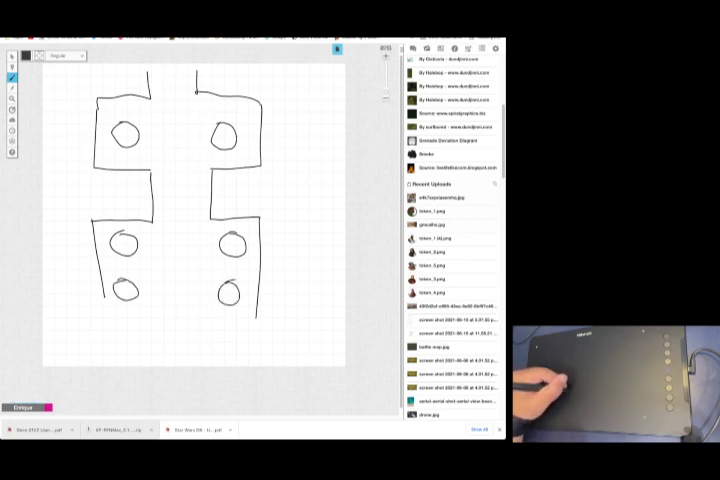
Step: Close off both lower rooms and extend the corridor walls downward
{"action": "left_click_drag", "start_coordinate": [256, 316], "coordinate": [207, 360]}
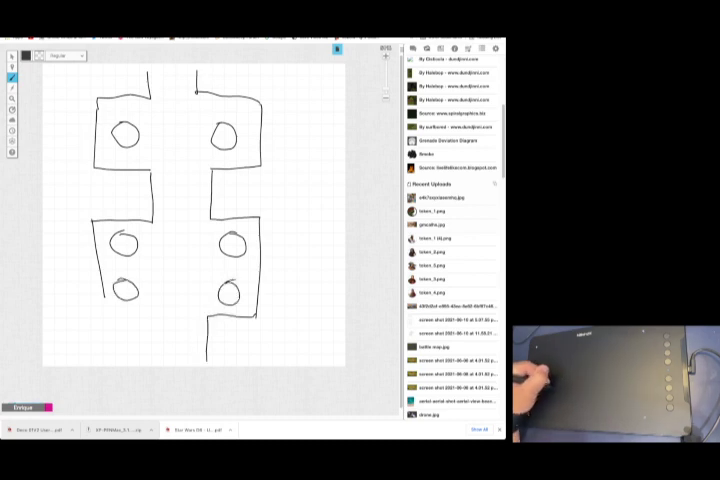
{"action": "mouse_move", "coordinate": [104, 296]}
{"action": "left_mouse_down"}
{"action": "mouse_move", "coordinate": [130, 312]}
{"action": "mouse_move", "coordinate": [148, 312]}
{"action": "mouse_move", "coordinate": [156, 365]}
{"action": "left_mouse_up"}
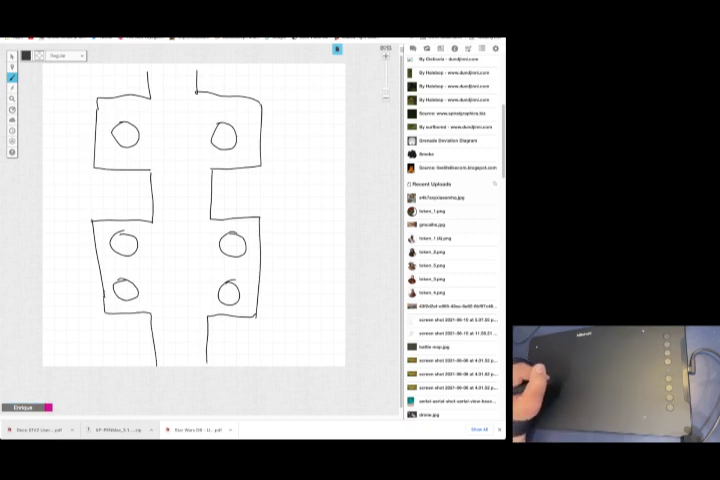